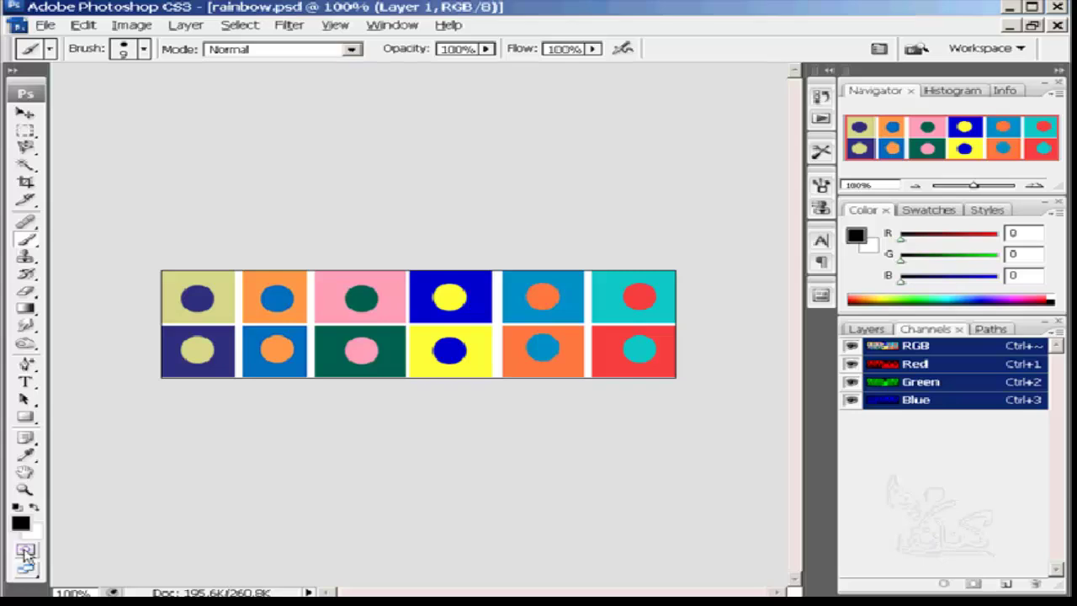
Step: Switch rainbow.psd into Quick Mask mode from the toolbox
click(27, 552)
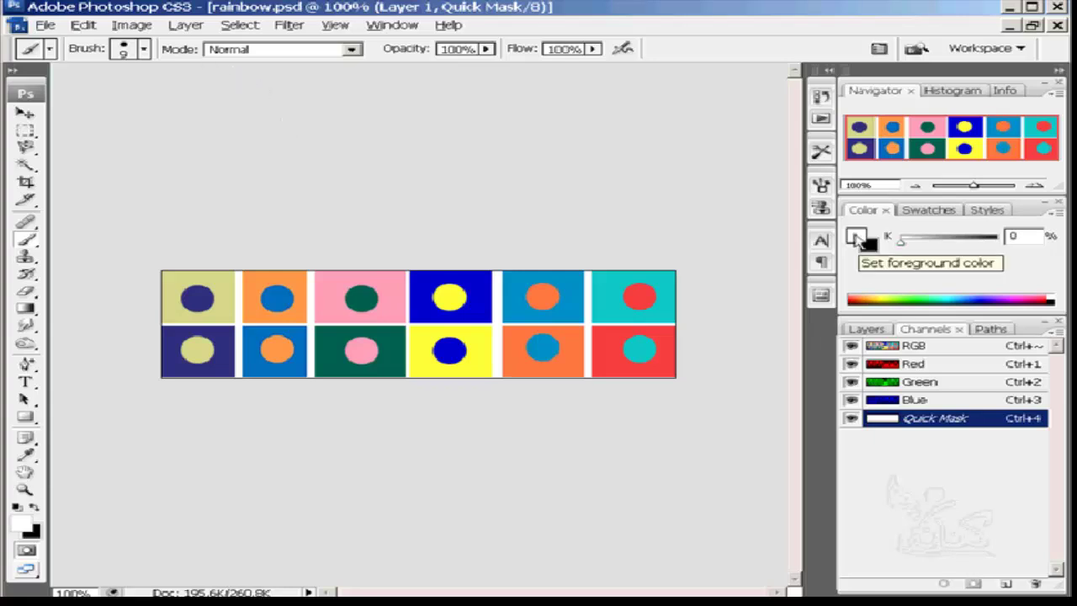
Step: Swap the painting colours, then brush a mask stroke across the middle tiles
click(36, 510)
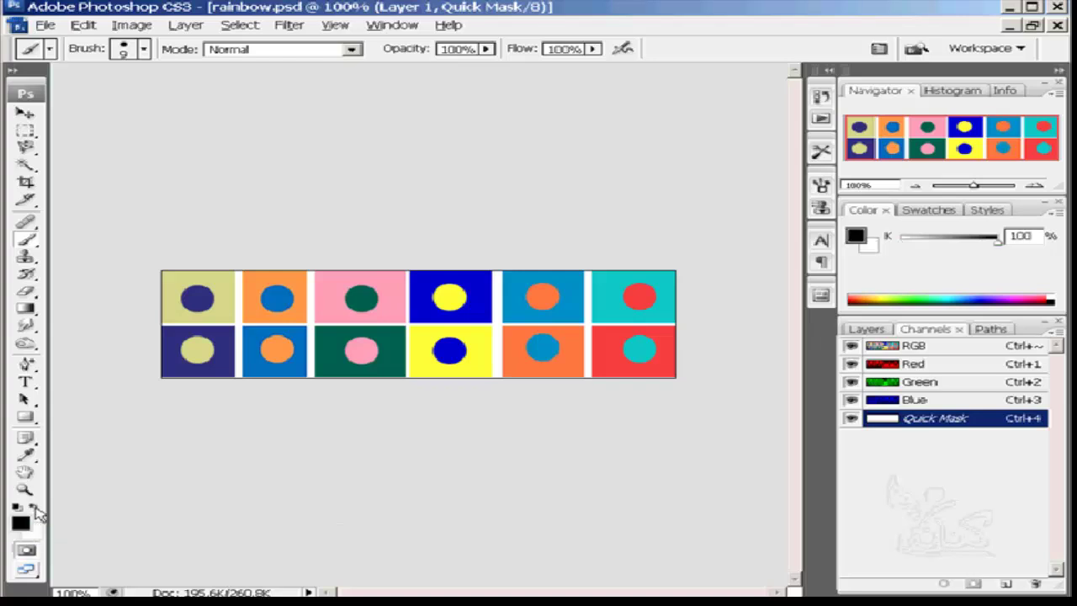
click(36, 510)
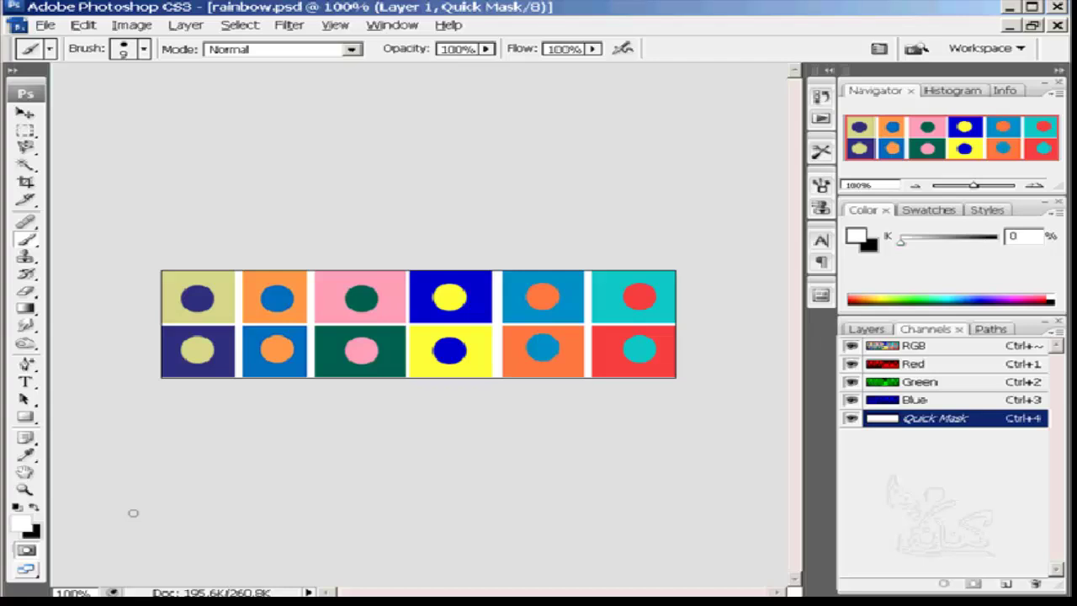
key(x)
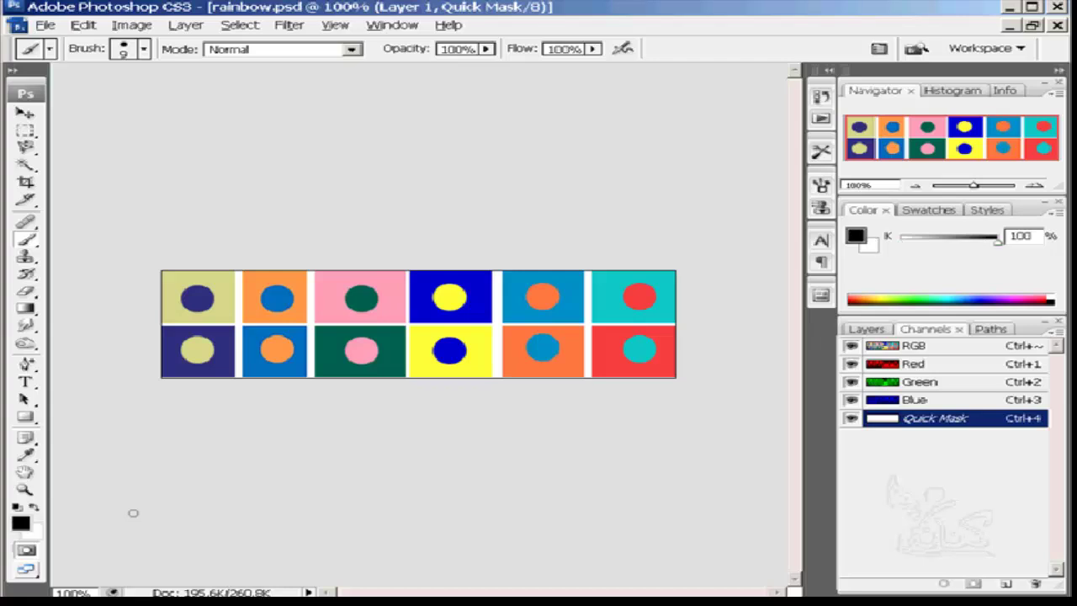
key(x)
key(x)
mouse_move(558, 319)
mouse_down()
mouse_move(486, 344)
mouse_move(333, 317)
mouse_move(416, 310)
mouse_move(468, 352)
mouse_move(447, 322)
mouse_move(477, 315)
mouse_move(425, 312)
mouse_up()
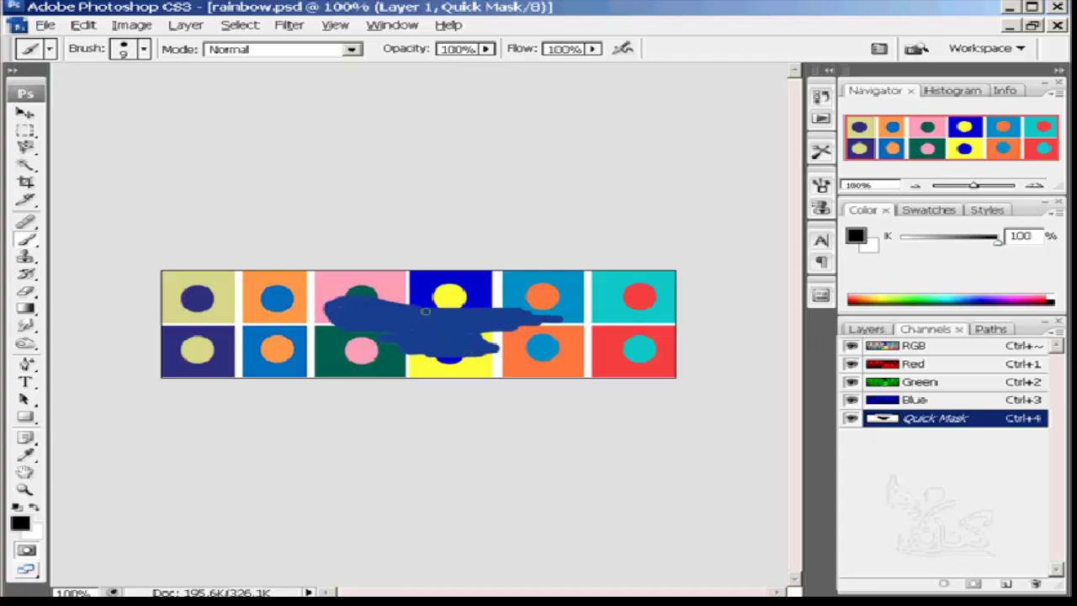
Step: Erase the mask's right-hand tail with white, then cycle out of and back into Quick Mask
click(26, 552)
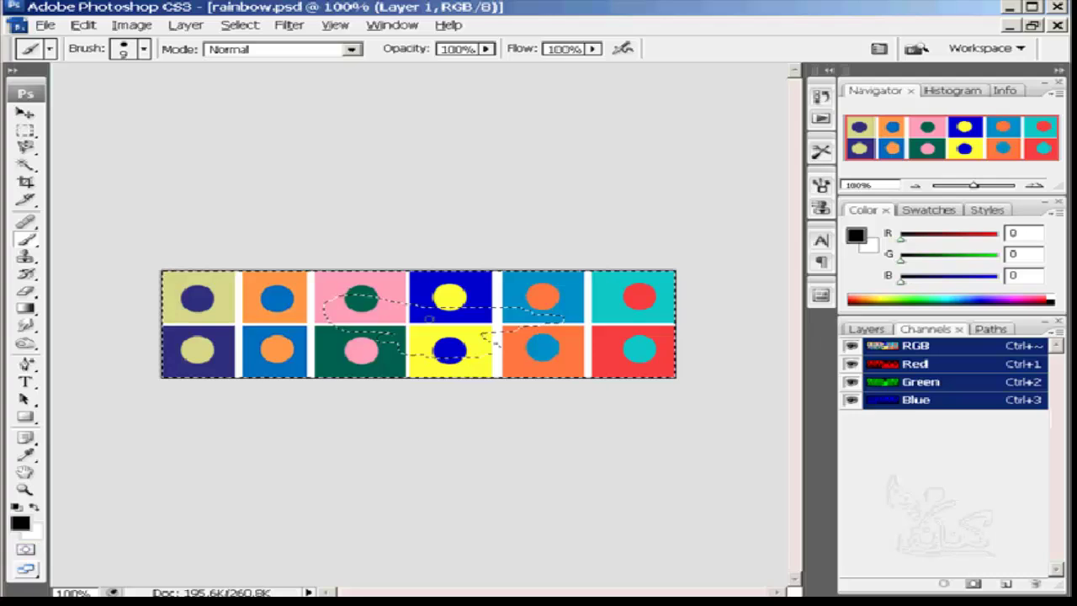
click(26, 549)
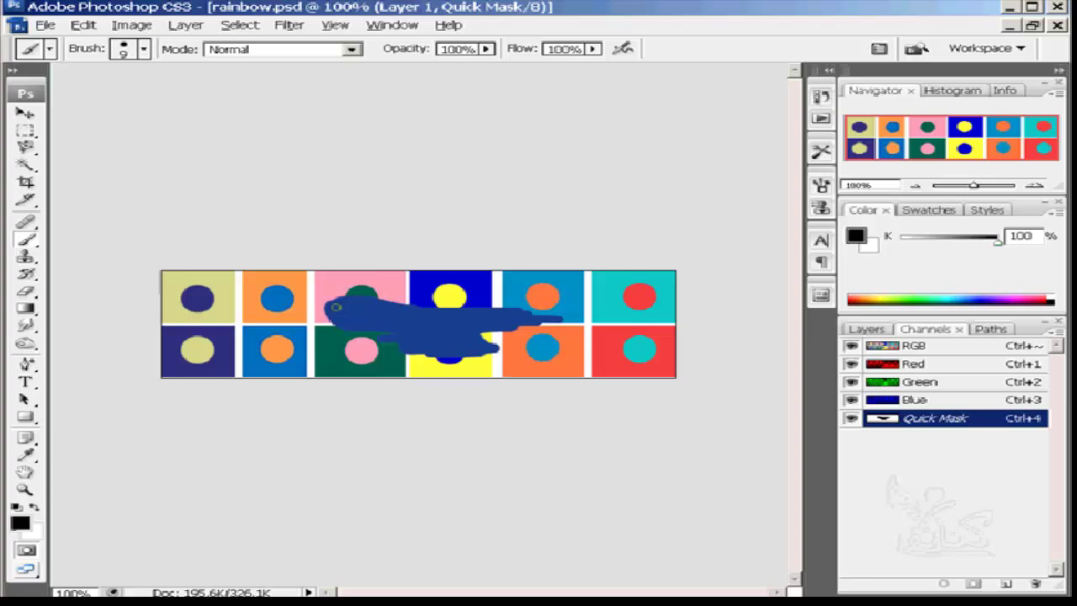
key(x)
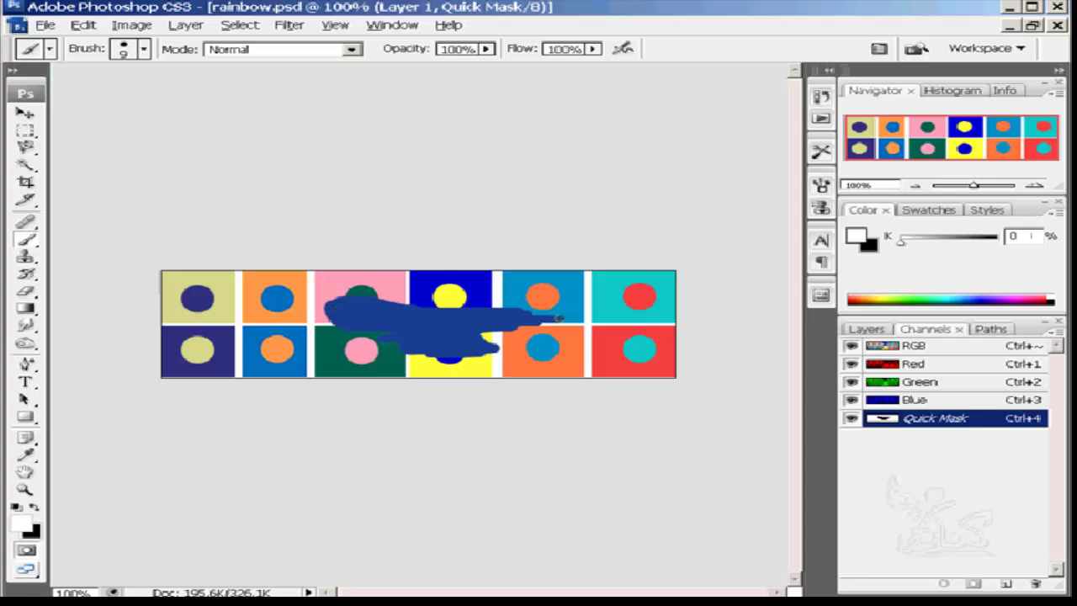
mouse_move(560, 317)
mouse_down()
mouse_move(480, 319)
mouse_move(483, 330)
mouse_move(498, 311)
mouse_move(535, 315)
mouse_up()
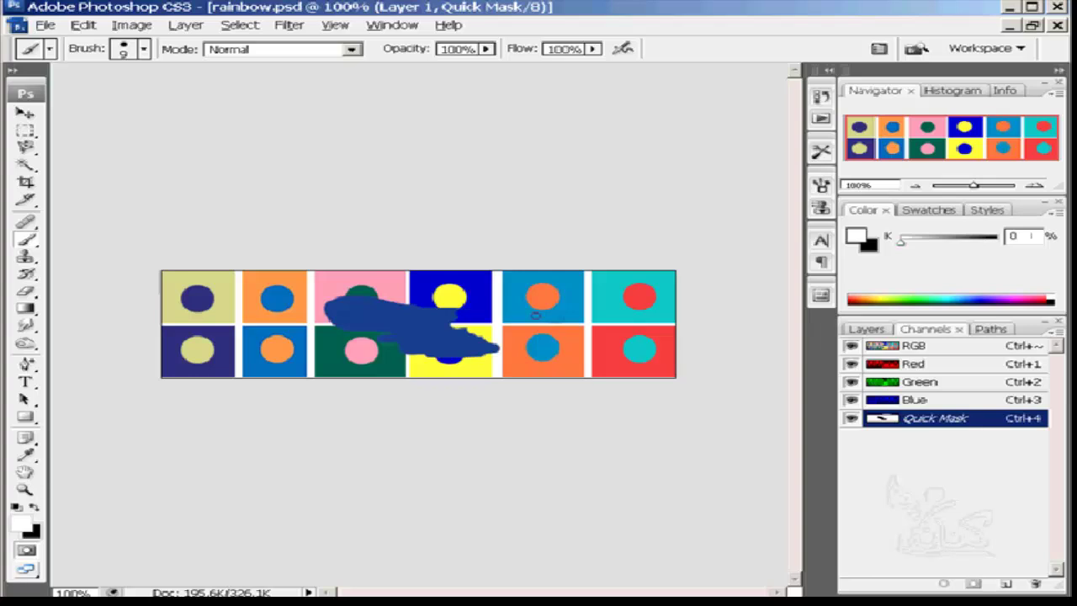
click(34, 557)
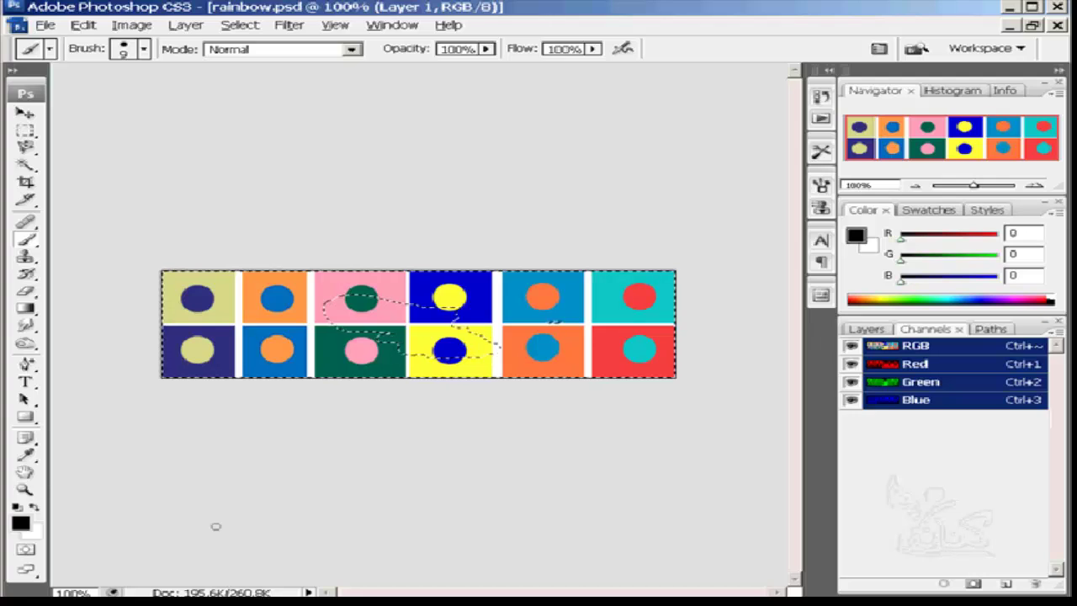
click(26, 550)
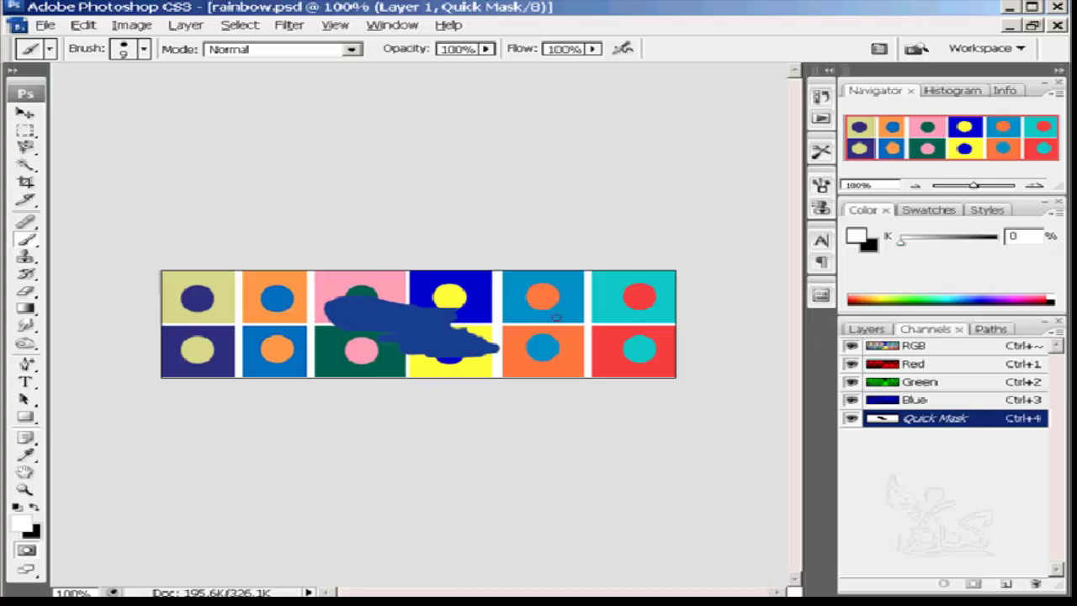
Step: Convert the mask to a selection, preview it with a white Delete fill, then undo it
click(27, 551)
click(27, 551)
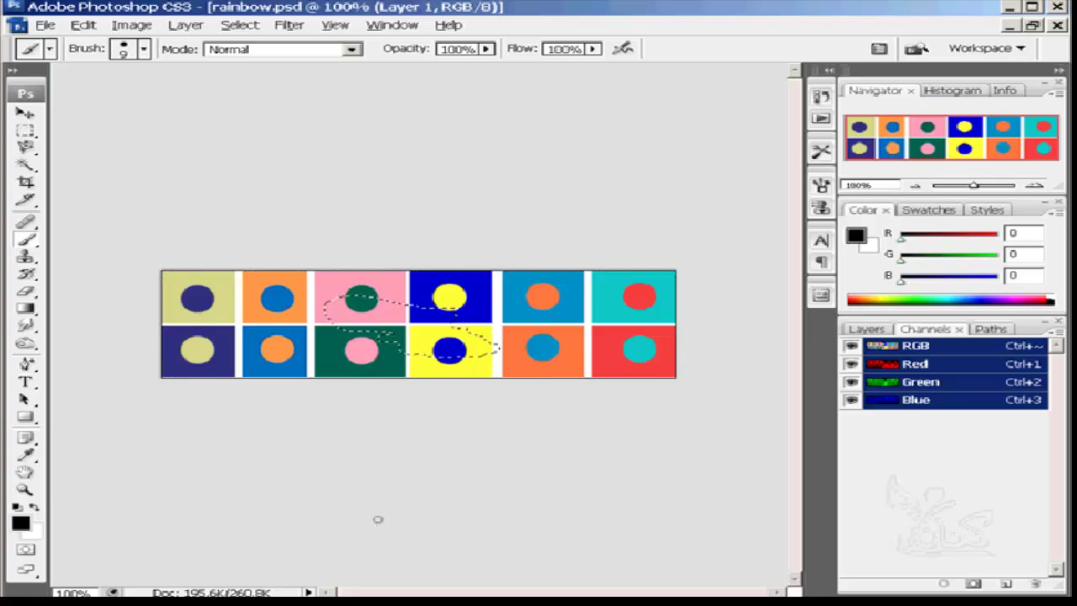
key(Delete)
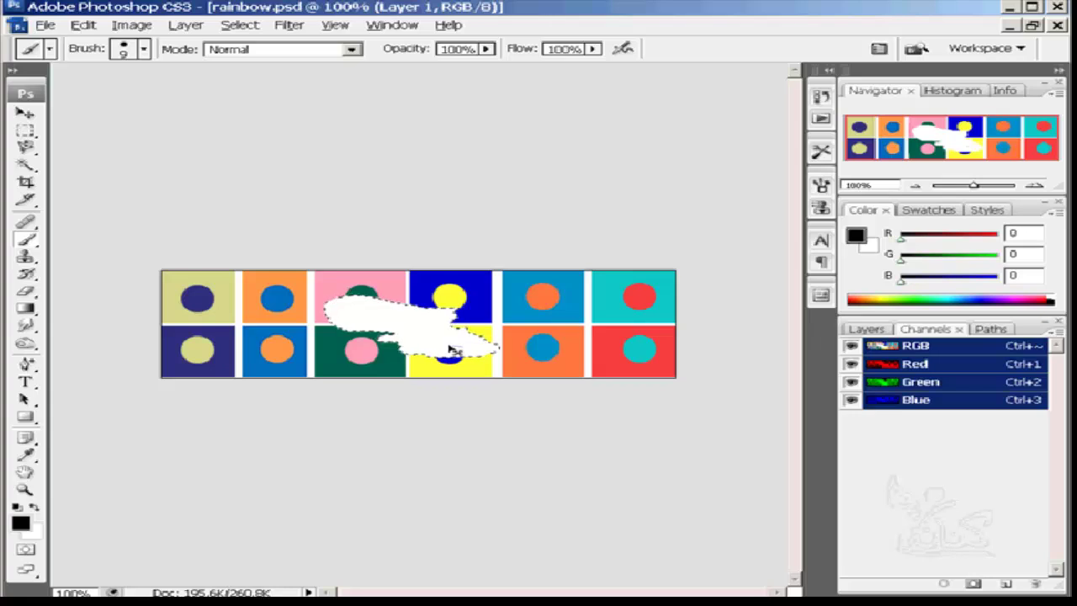
key(ctrl+z)
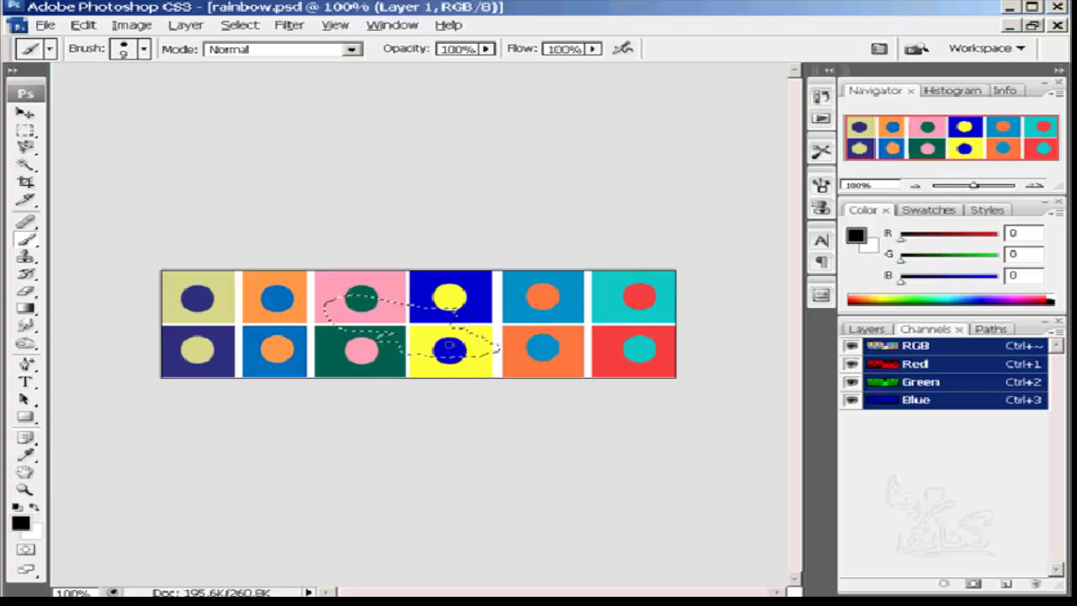
Step: Return to Quick Mask and adjust the painting colour with the Color panel K slider
click(25, 552)
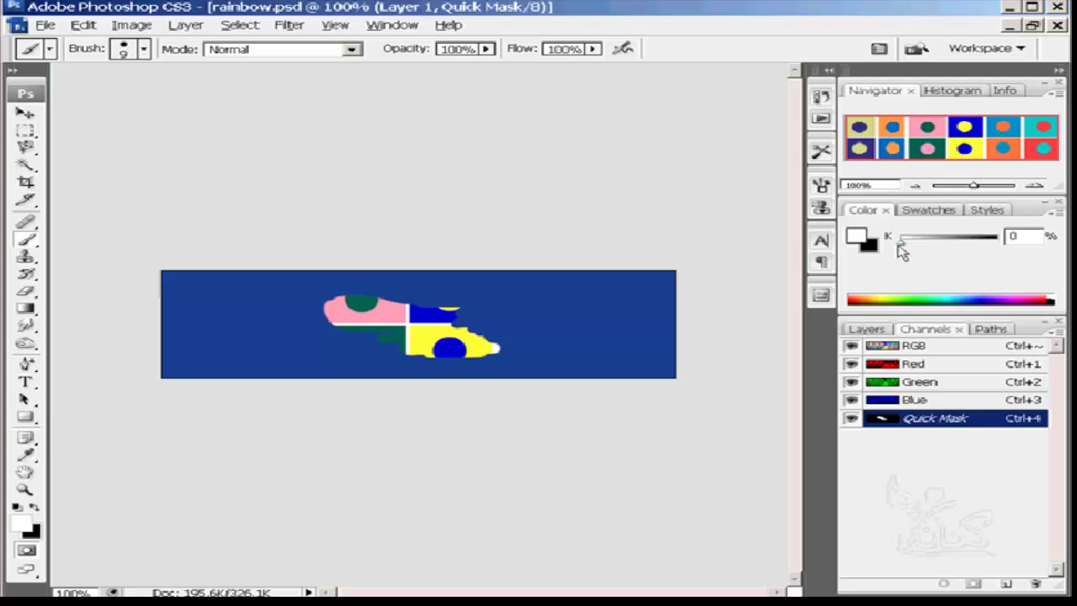
mouse_move(902, 245)
mouse_down()
mouse_move(967, 250)
mouse_move(897, 248)
mouse_up()
Step: Set the painting colour to about 60% black using the K slider
key(x)
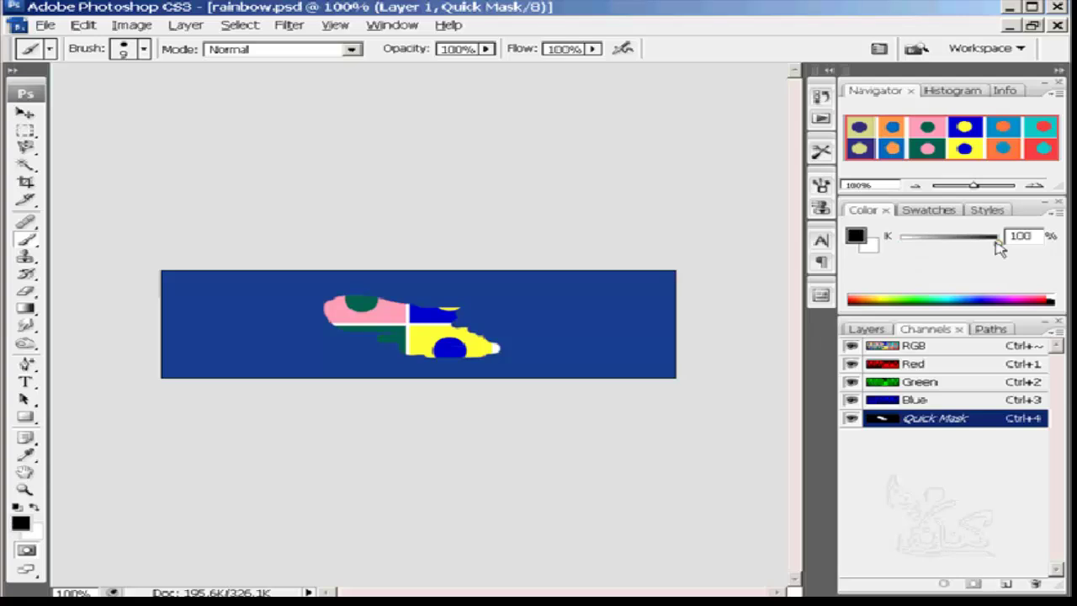
drag(997, 243, 967, 247)
drag(964, 242, 962, 248)
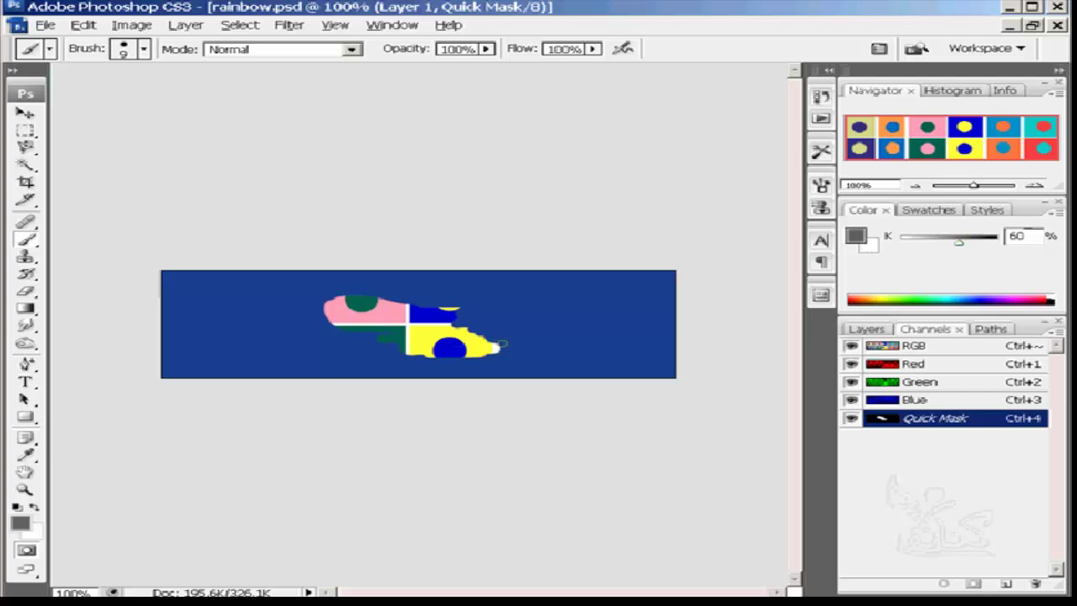
Step: Paint 60% grey along the blob's top, left and lower edges
mouse_move(435, 328)
mouse_down()
mouse_move(453, 301)
mouse_move(337, 293)
mouse_move(317, 306)
mouse_move(318, 323)
mouse_up()
mouse_move(375, 343)
mouse_down()
mouse_move(350, 342)
mouse_move(470, 360)
mouse_move(494, 347)
mouse_move(459, 321)
mouse_move(470, 303)
mouse_move(496, 320)
mouse_move(484, 347)
mouse_move(392, 352)
mouse_move(405, 325)
mouse_move(455, 366)
mouse_up()
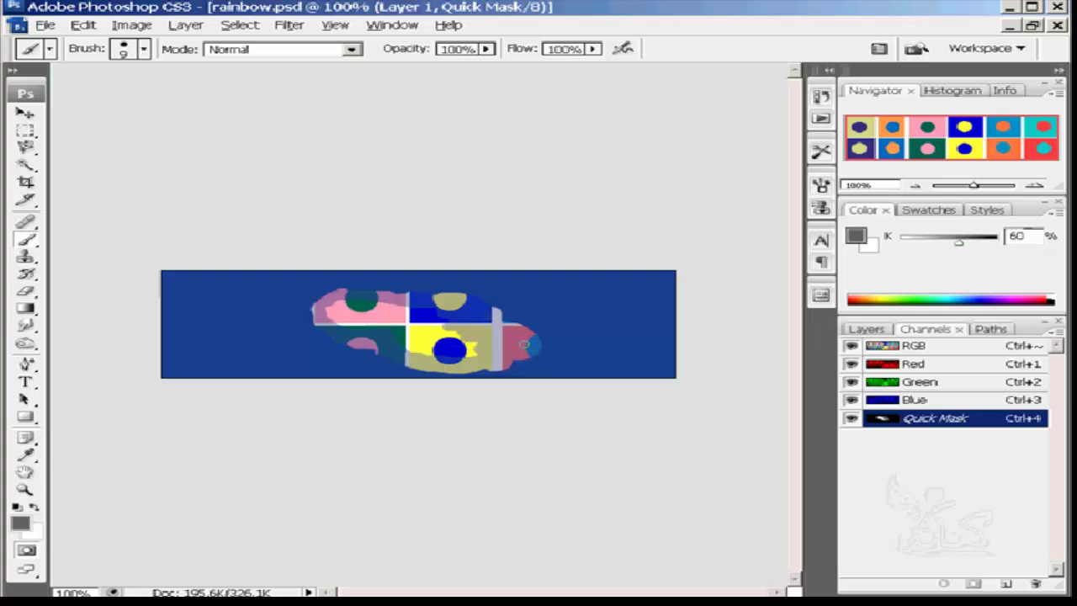
drag(310, 315, 309, 326)
drag(364, 352, 490, 372)
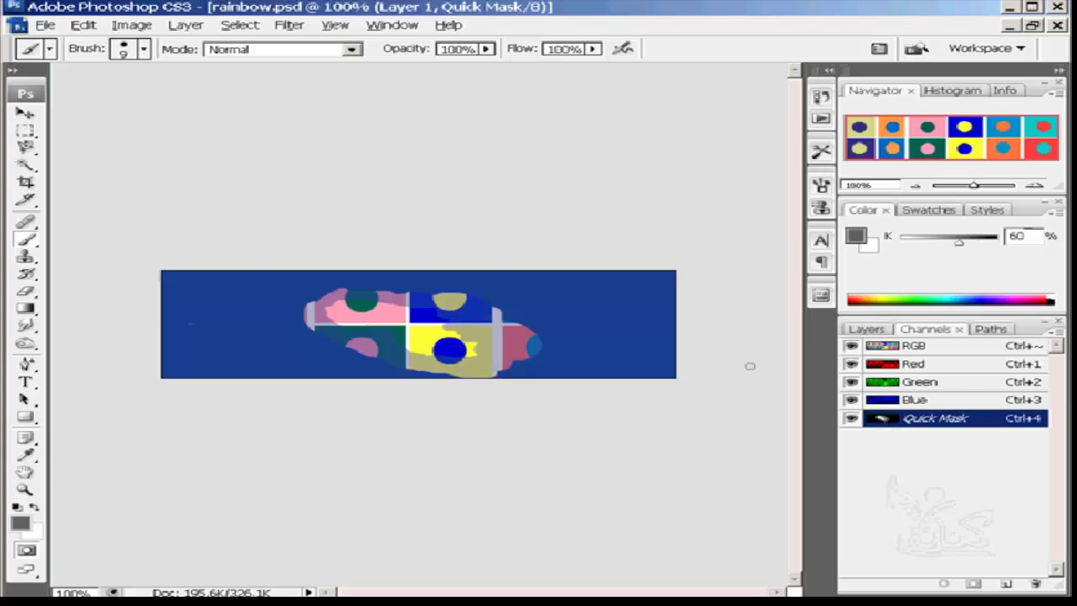
Step: Turn the mask into a selection, fill it white, and whiten leftover tinted spots
click(26, 551)
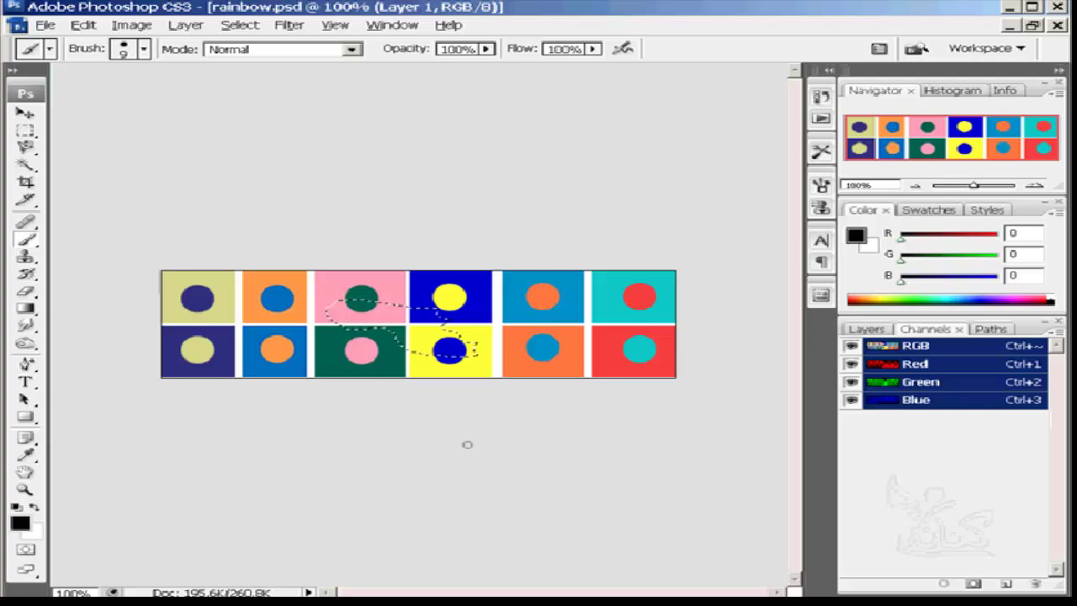
key(Delete)
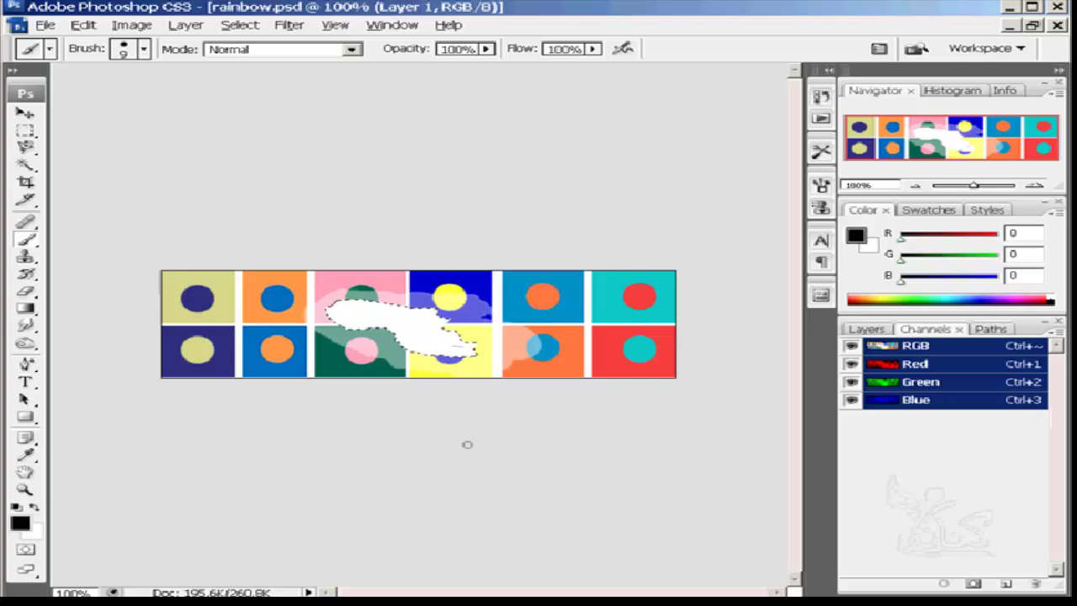
drag(395, 330, 411, 327)
Step: Revert to the last Brush Tool state in the History panel
key(F12)
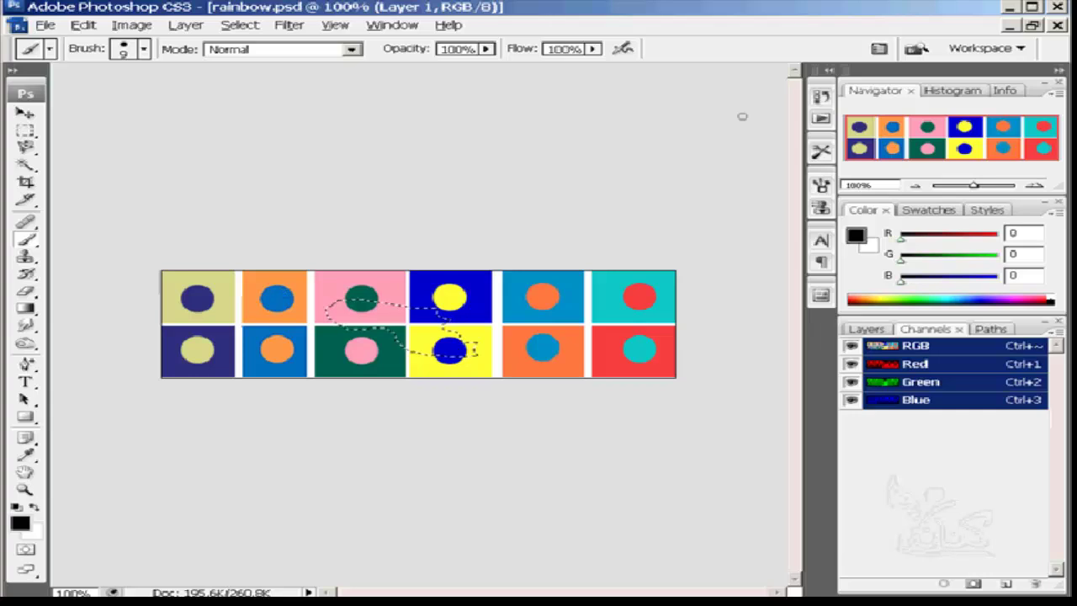
click(822, 99)
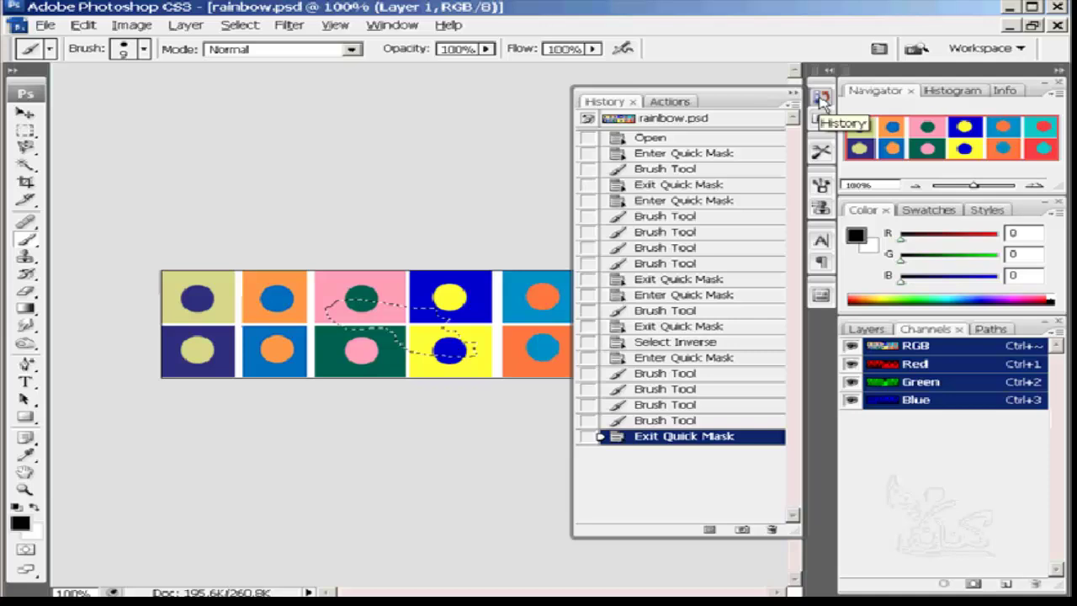
click(664, 421)
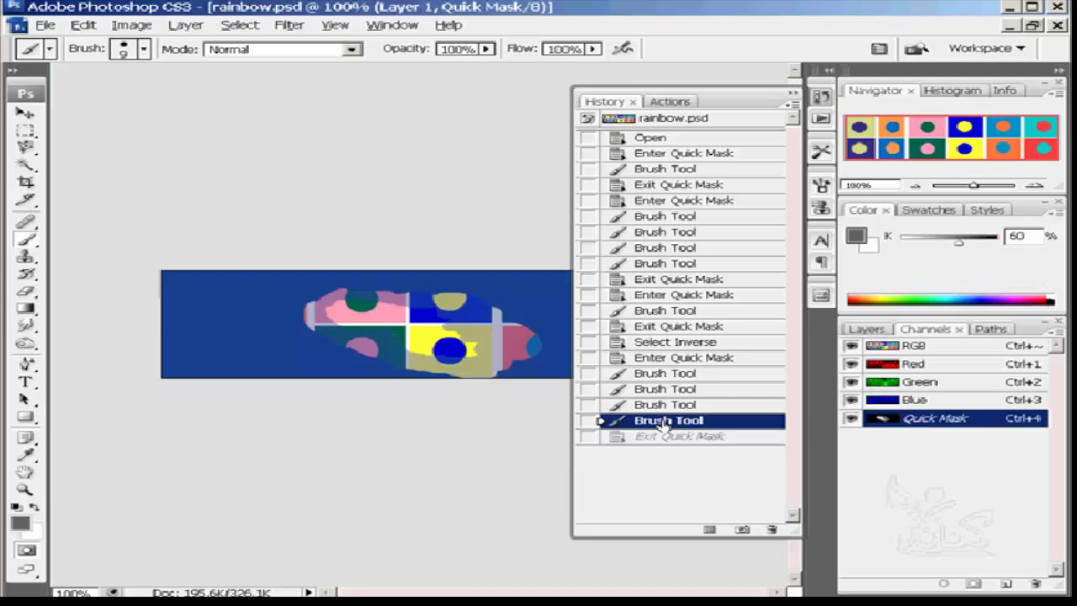
click(821, 99)
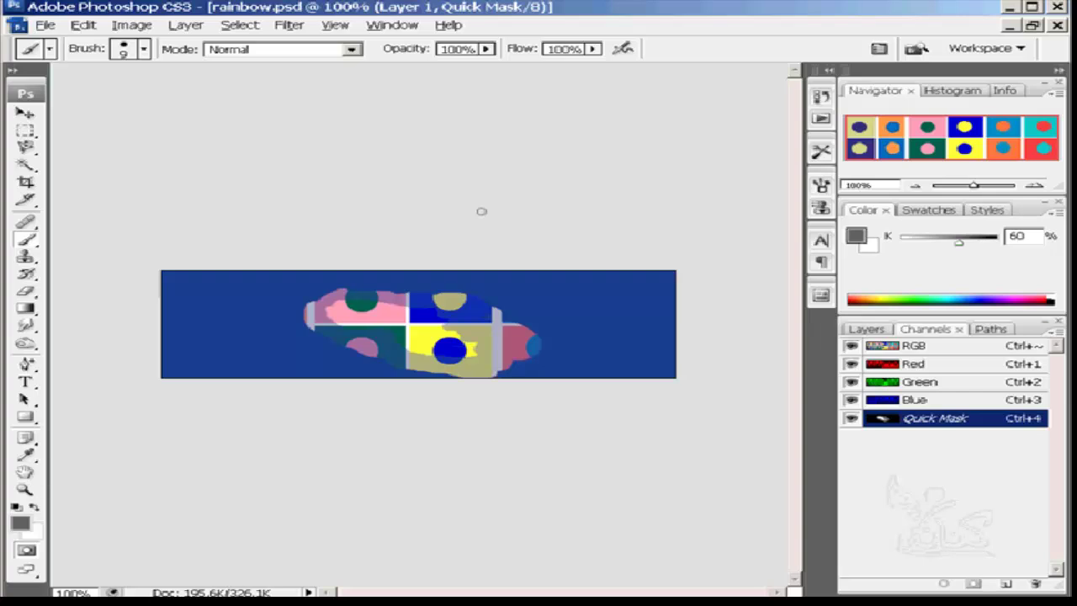
Step: Show the Channels panel and exit Quick Mask to get the grey-edged selection
click(871, 330)
click(923, 334)
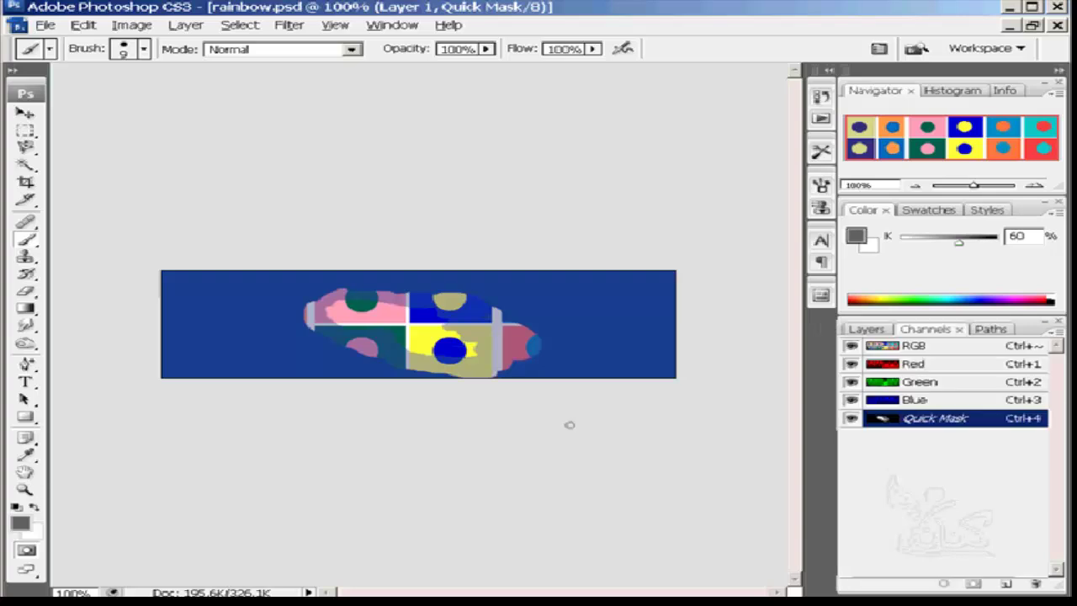
click(26, 555)
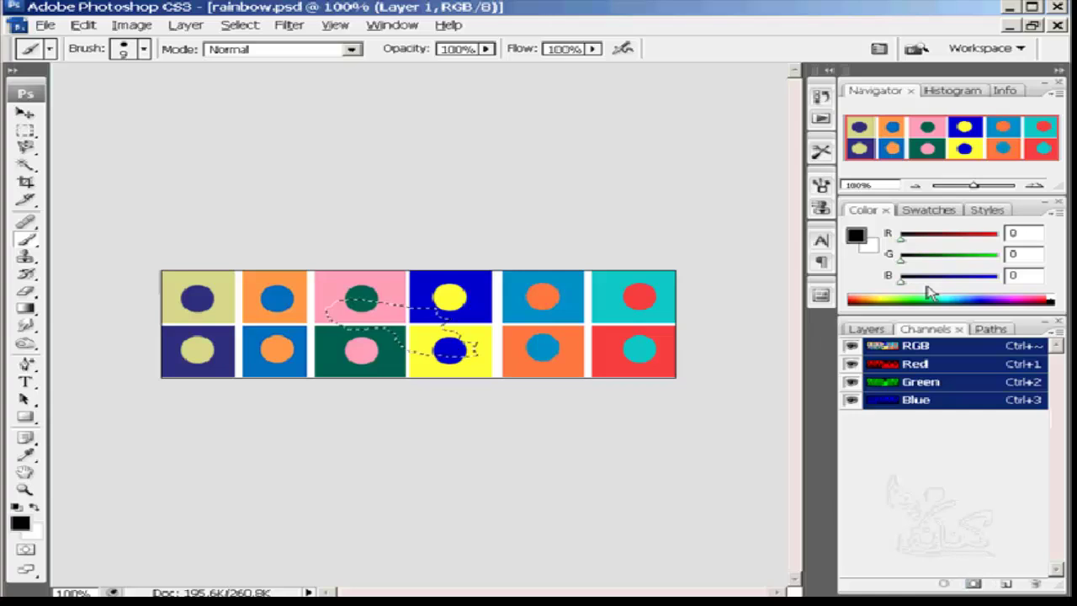
Step: Float the Channels panel and save the selection as the Alpha 1 channel
drag(932, 337, 358, 121)
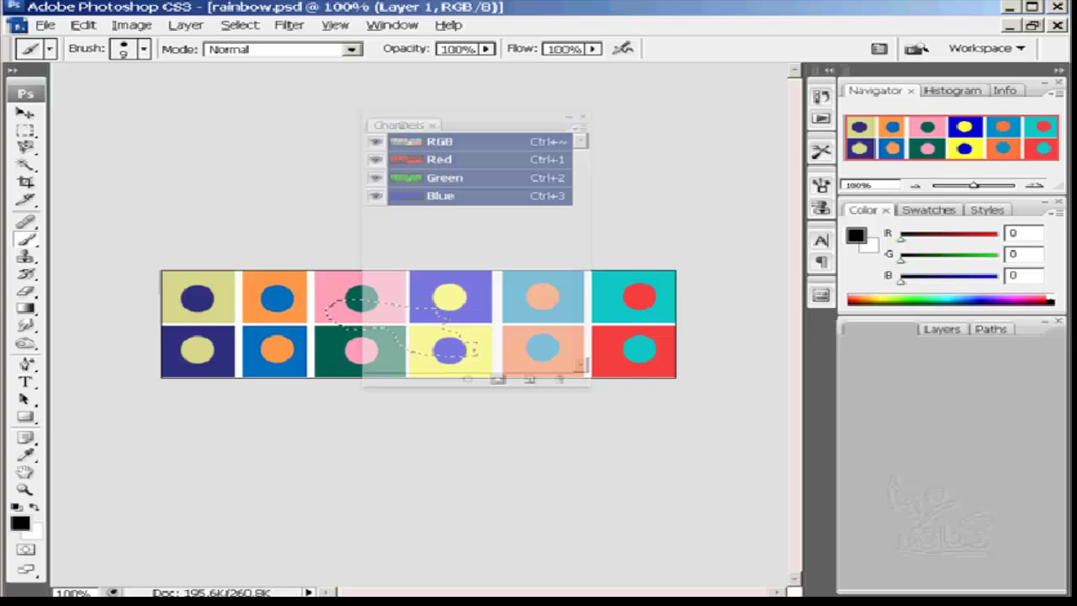
click(452, 211)
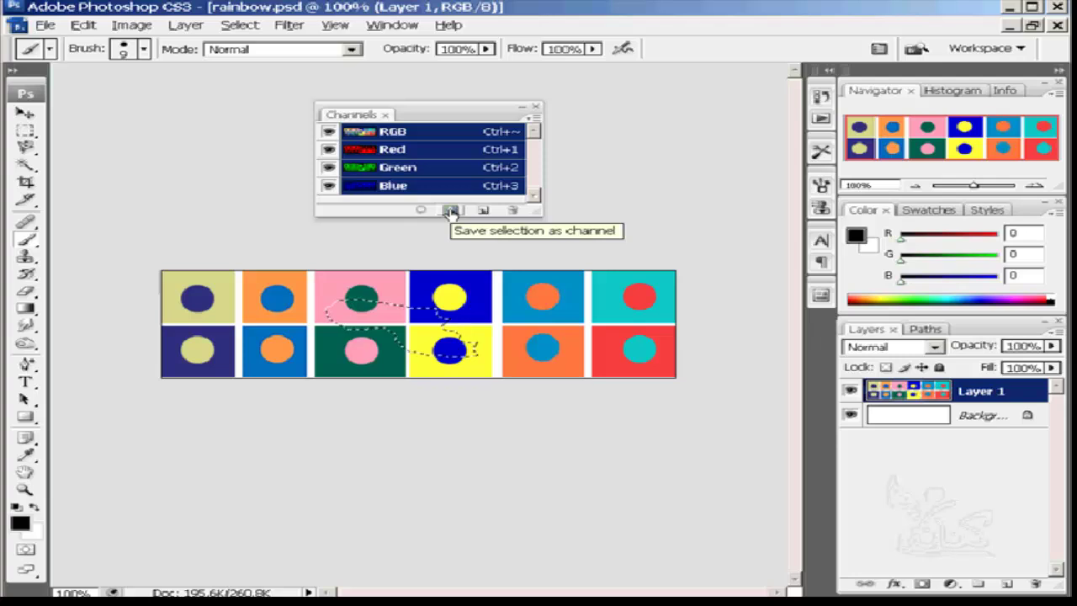
click(451, 210)
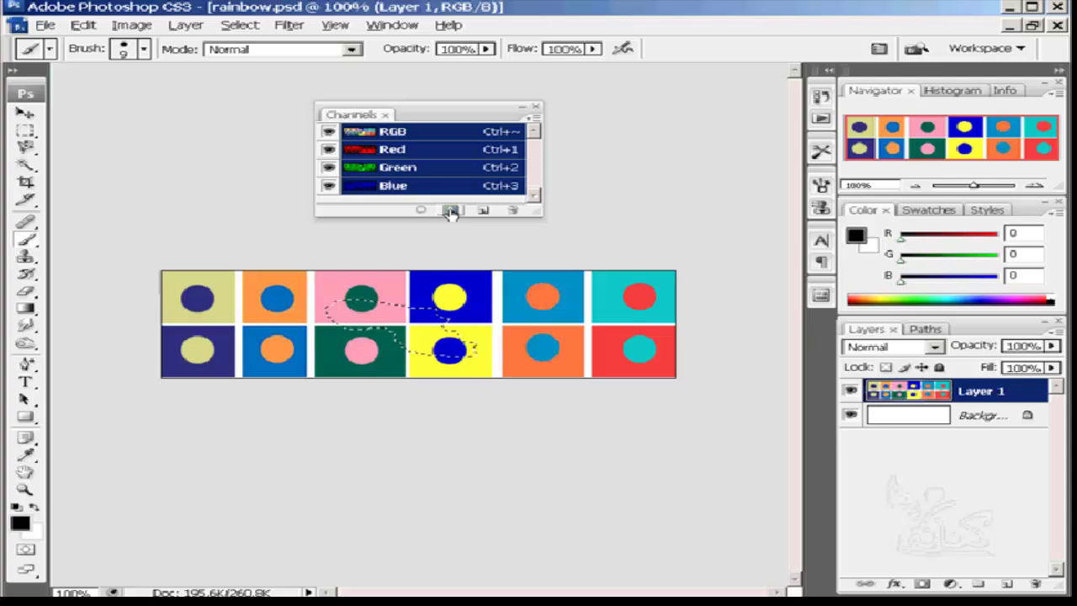
click(451, 210)
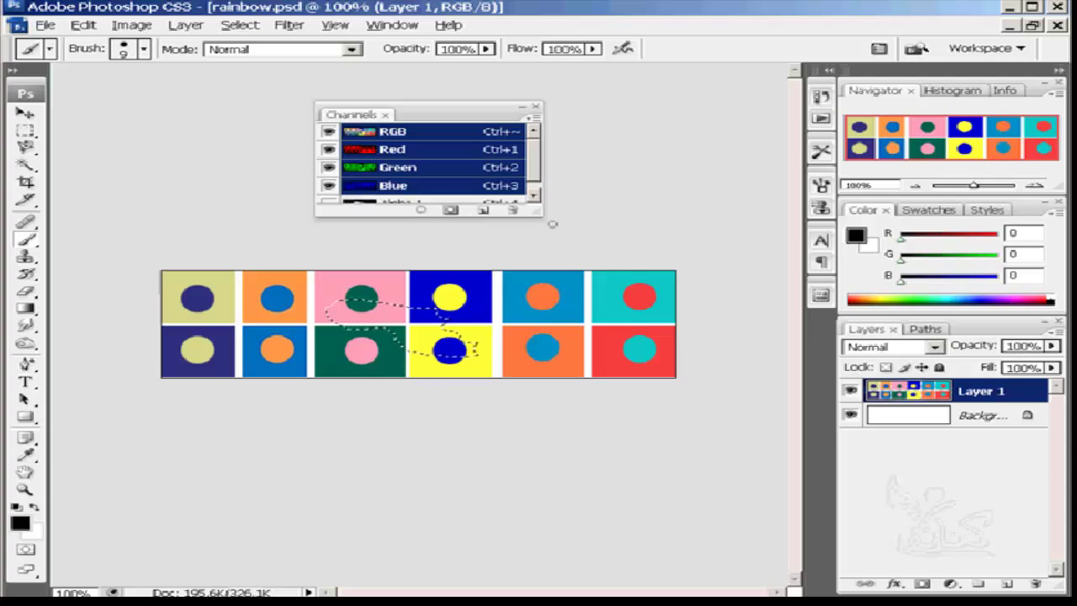
mouse_move(540, 212)
mouse_down()
mouse_move(562, 245)
mouse_move(586, 245)
mouse_up()
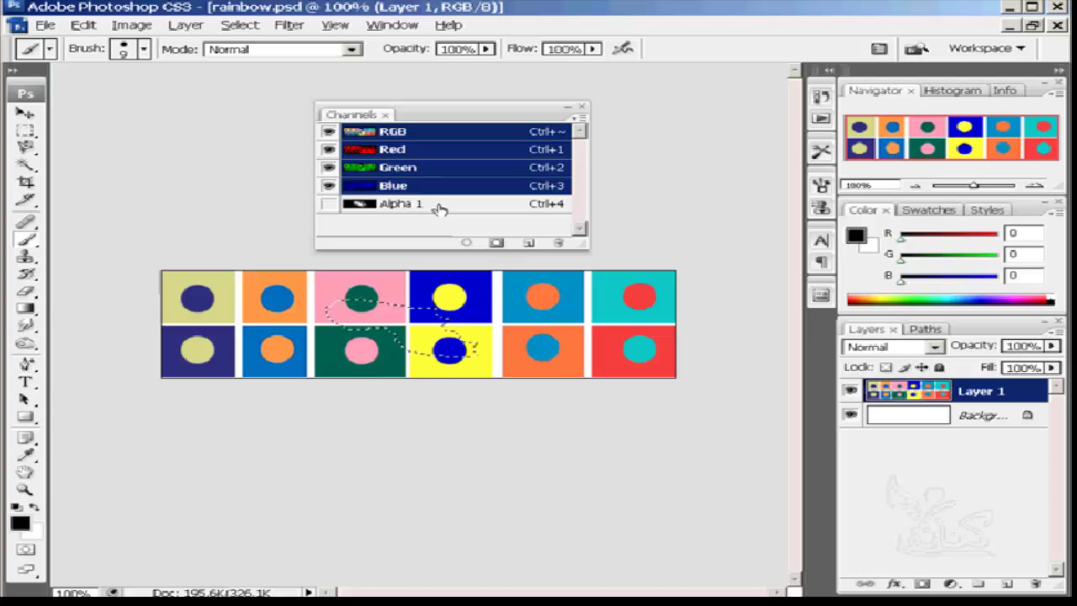
click(329, 205)
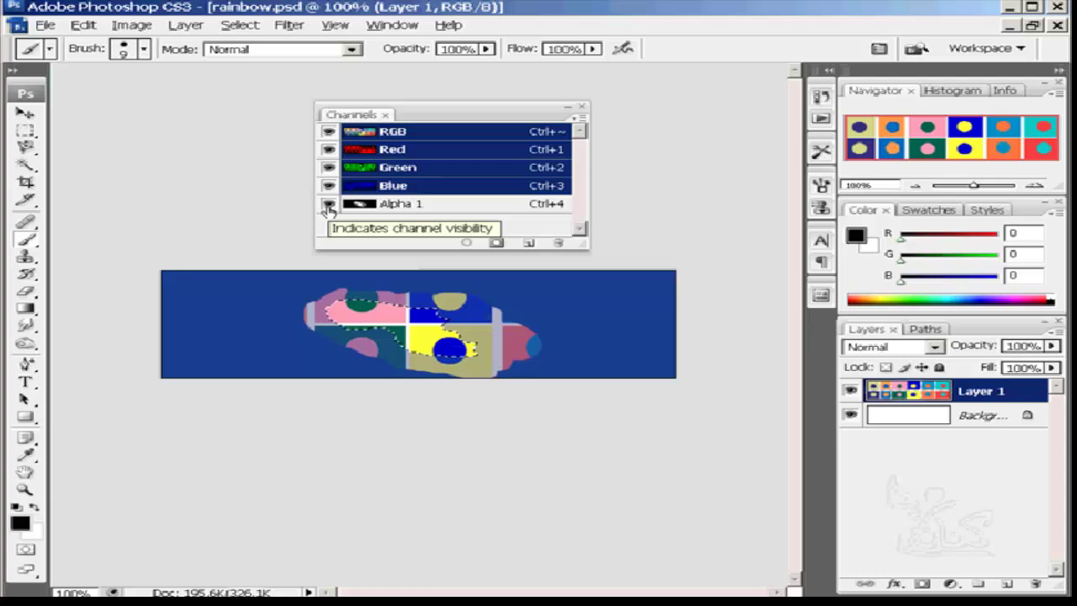
click(329, 207)
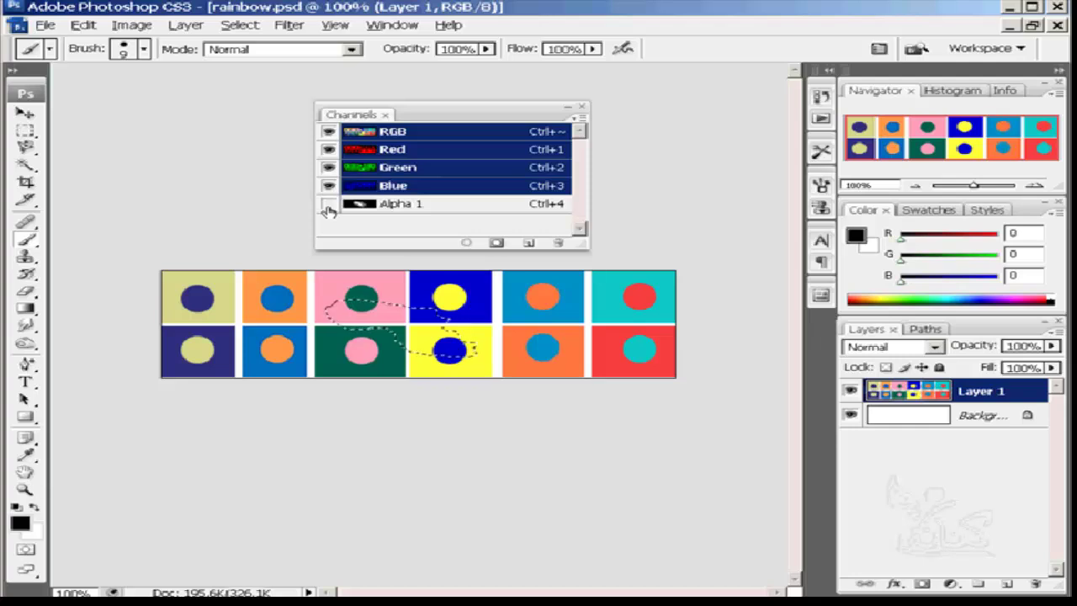
Step: Save rainbow.psd, dock the Channels panel between Layers and Paths, and deselect
click(45, 25)
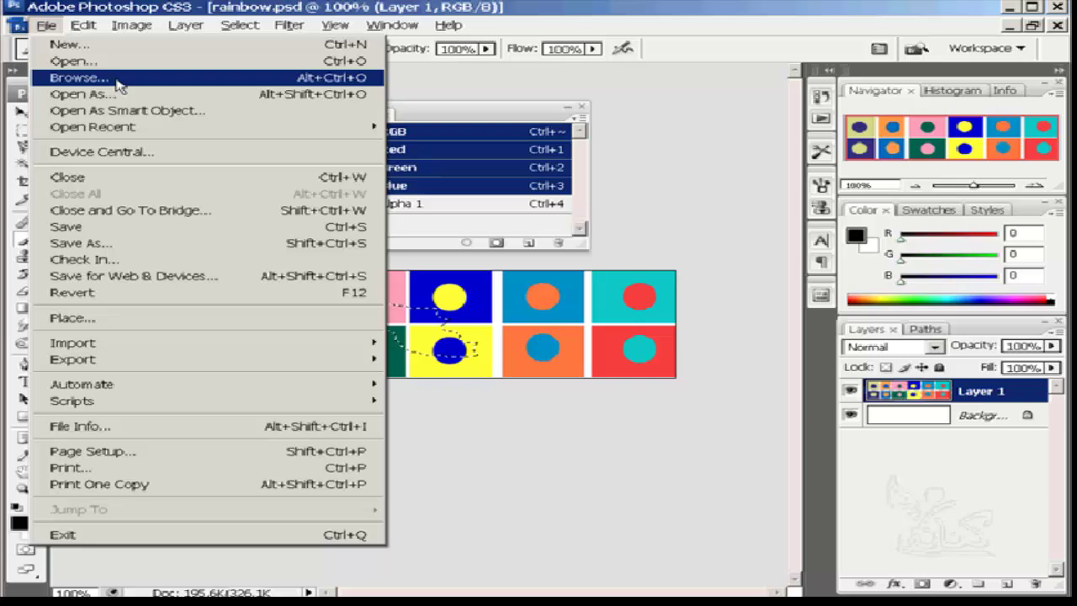
click(105, 228)
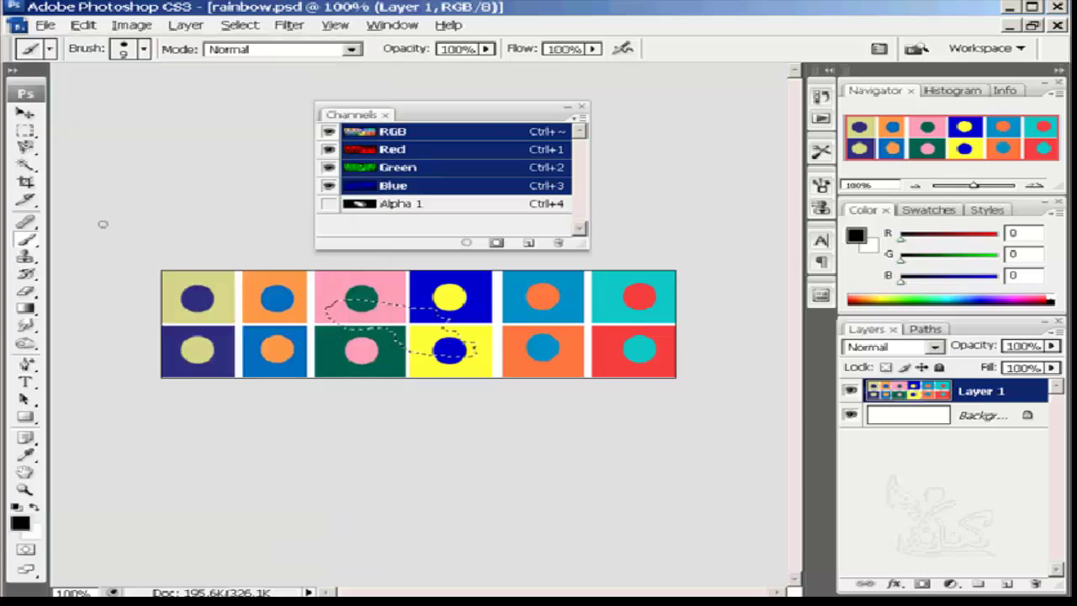
mouse_move(348, 115)
mouse_down()
mouse_move(879, 329)
mouse_move(856, 341)
mouse_up()
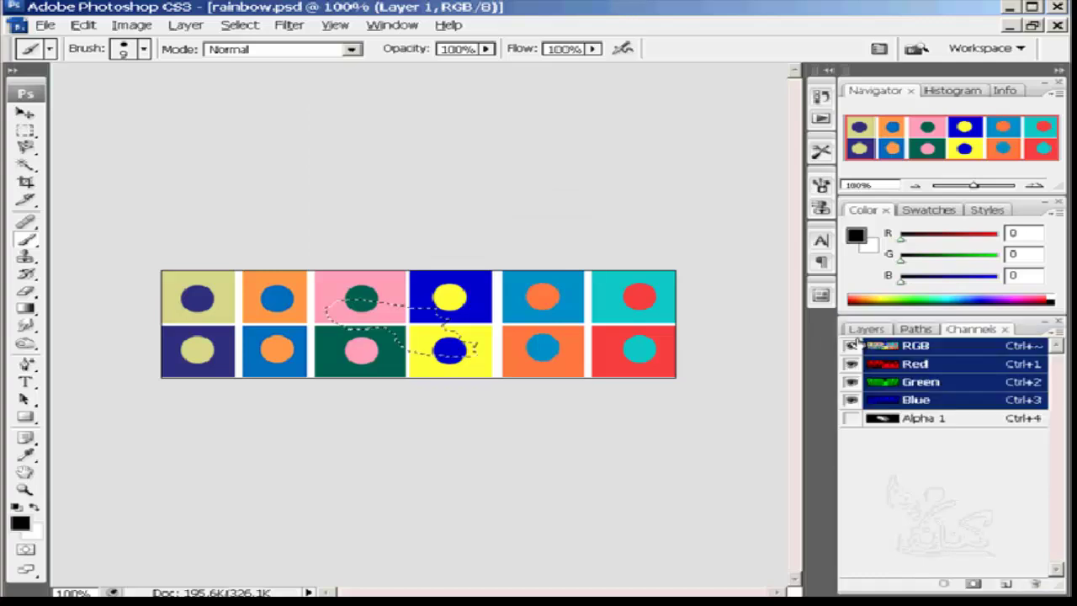
drag(961, 331, 924, 331)
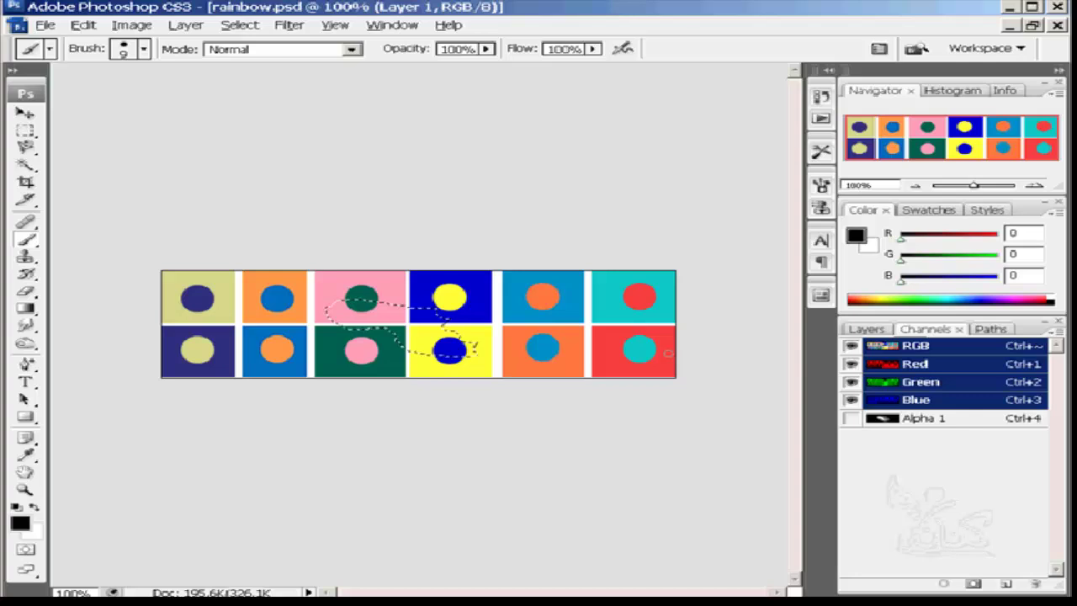
key(ctrl+d)
Step: Load Selection from channel Alpha 1 with Invert ticked, selecting everything except the blob
click(241, 25)
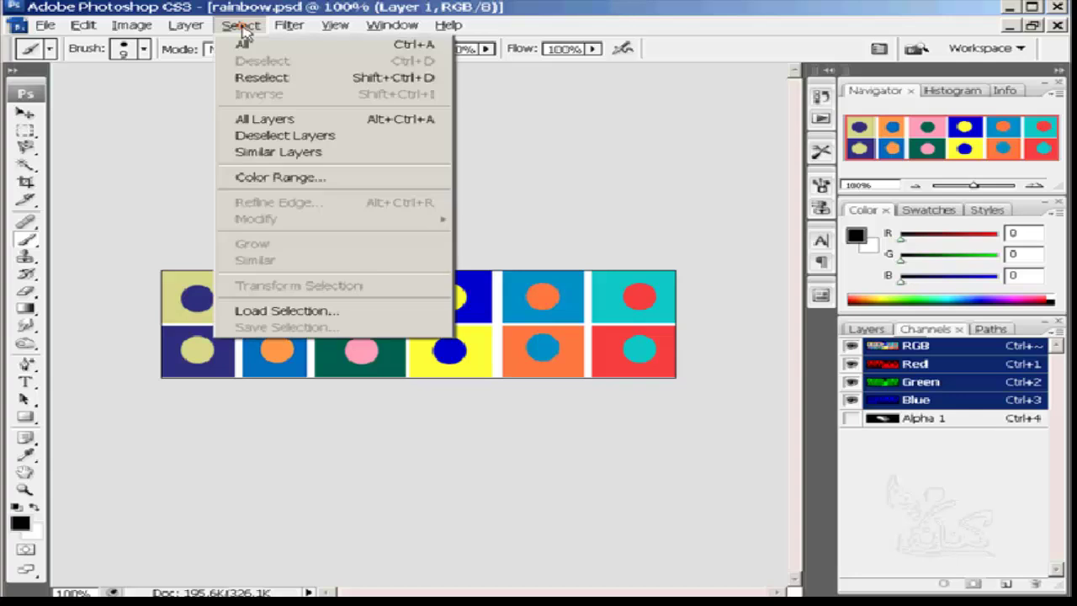
click(385, 311)
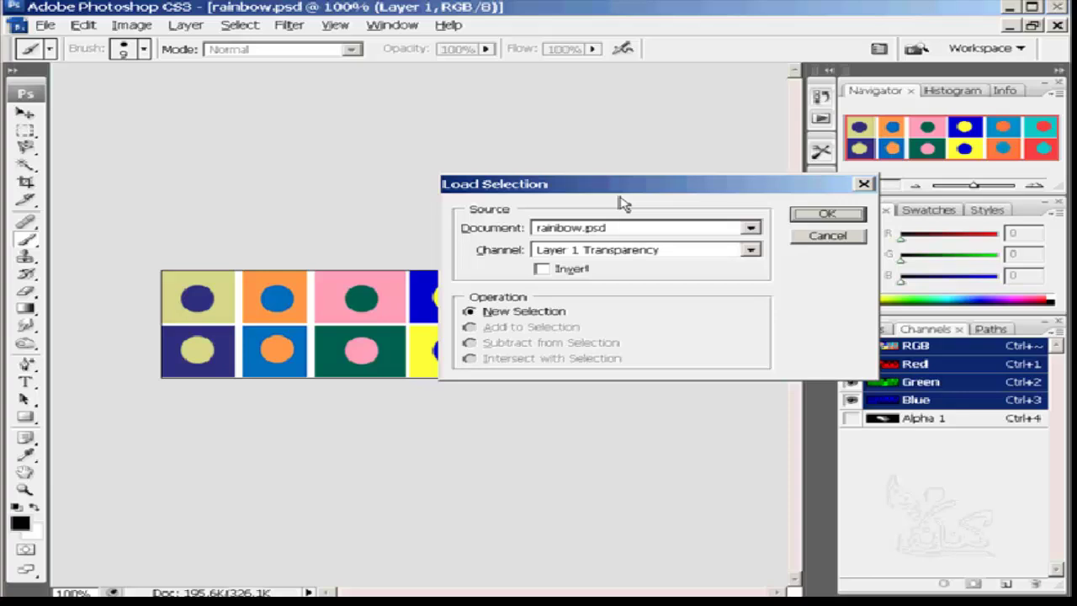
click(751, 251)
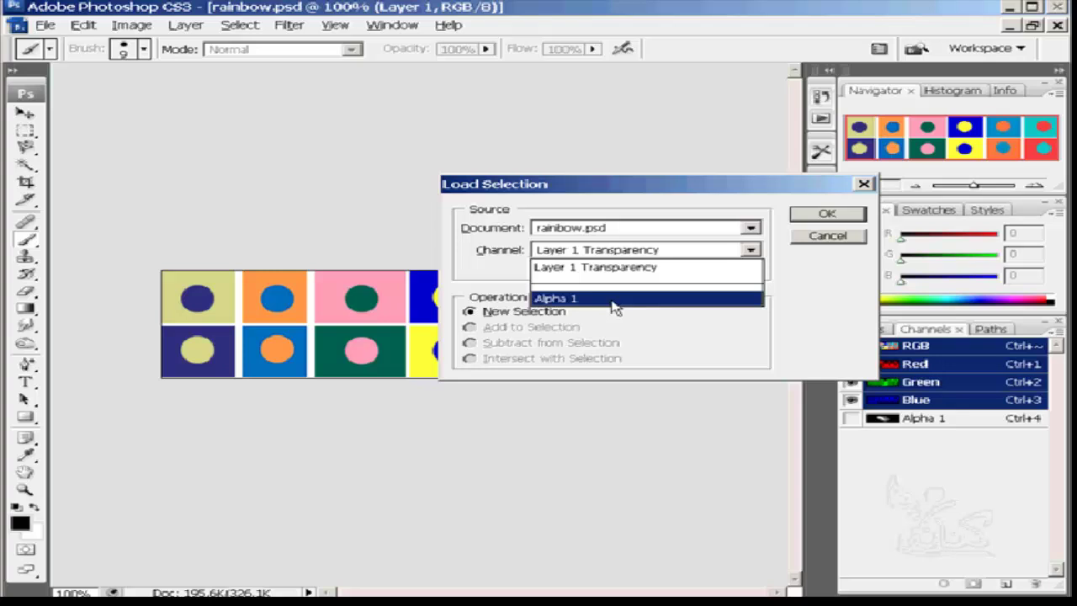
click(613, 299)
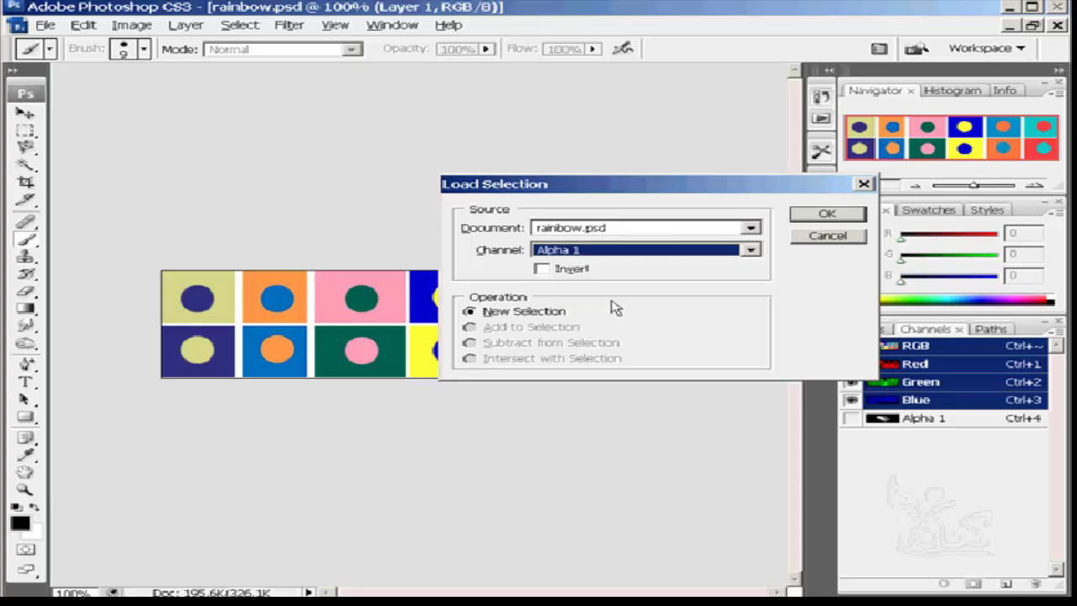
click(543, 269)
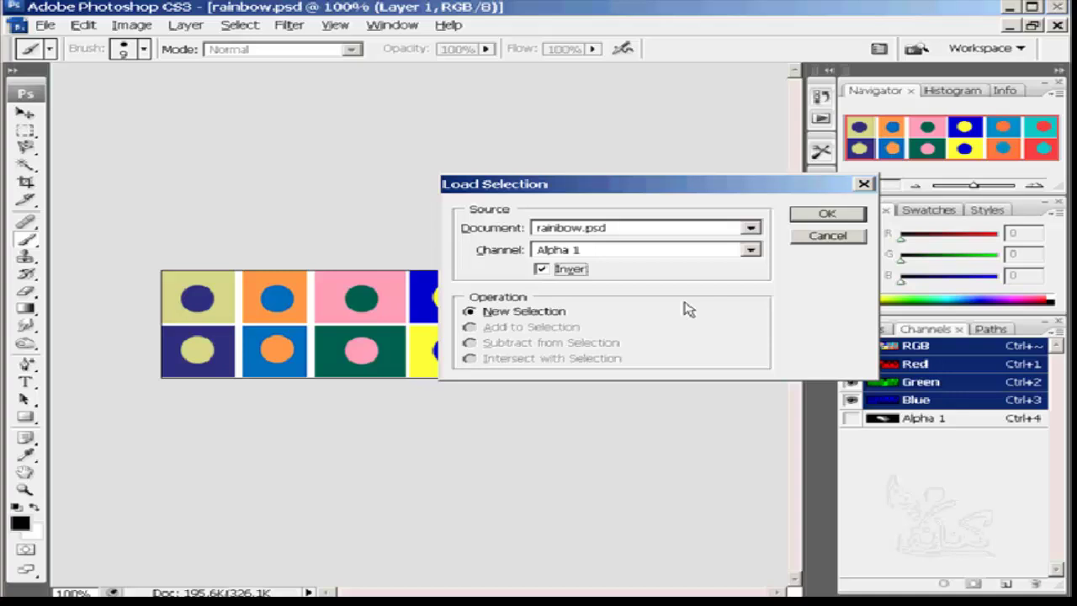
click(825, 214)
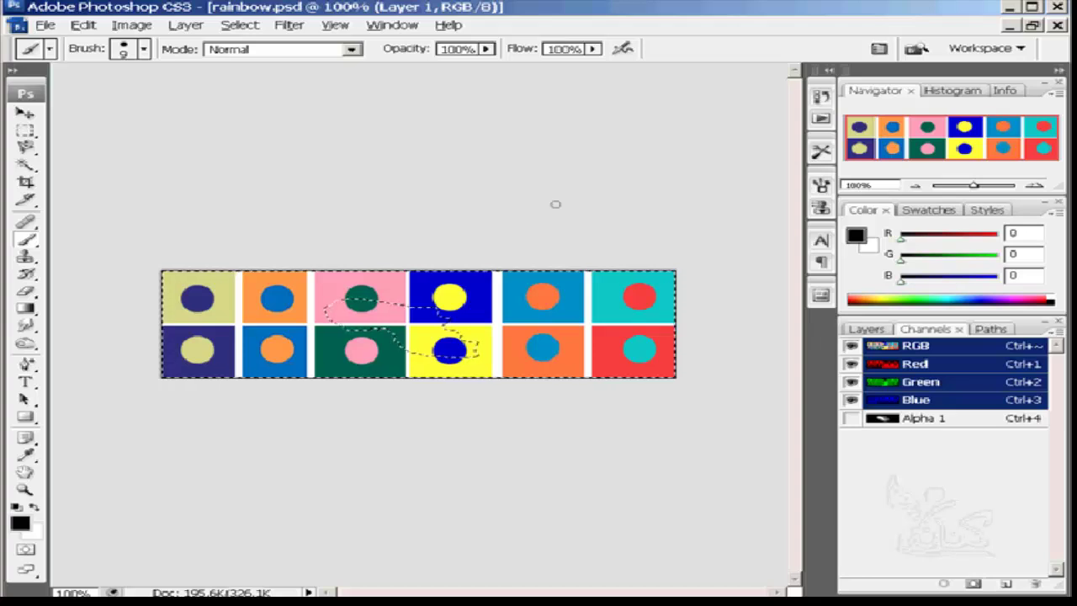
key(Delete)
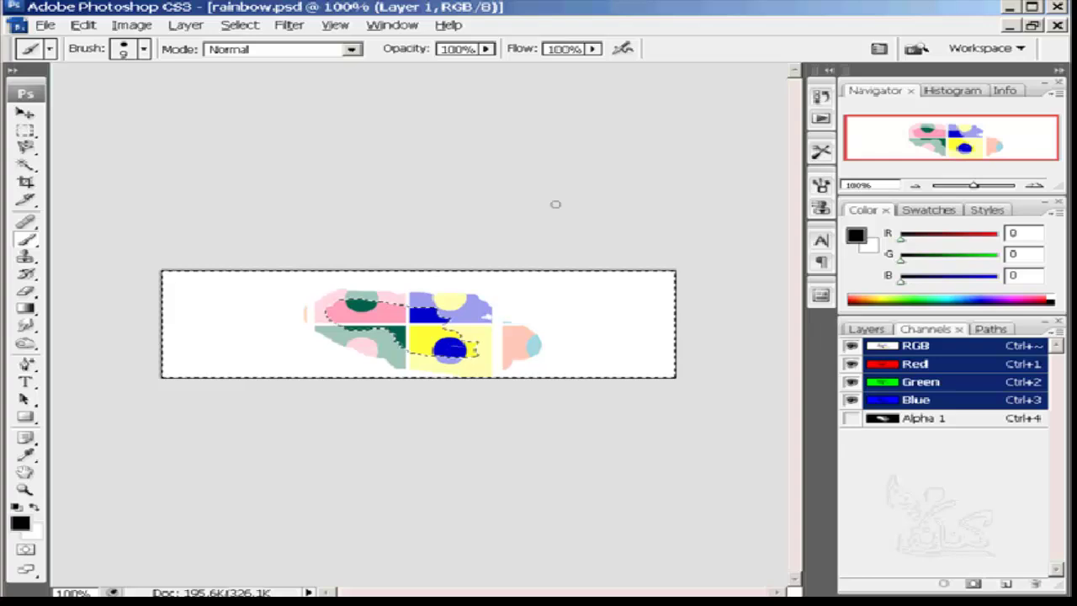
key(ctrl+z)
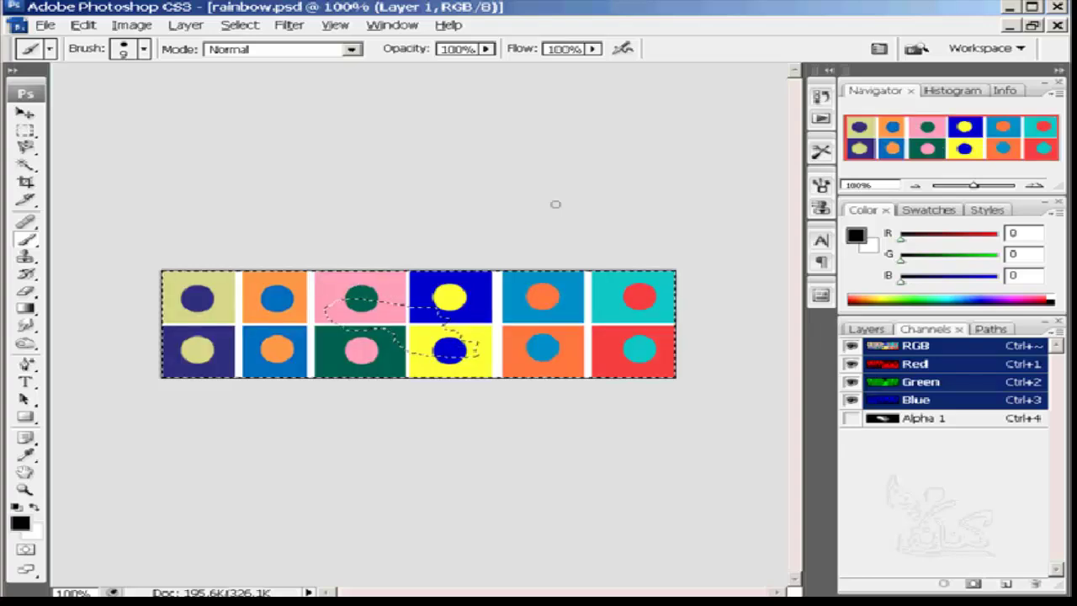